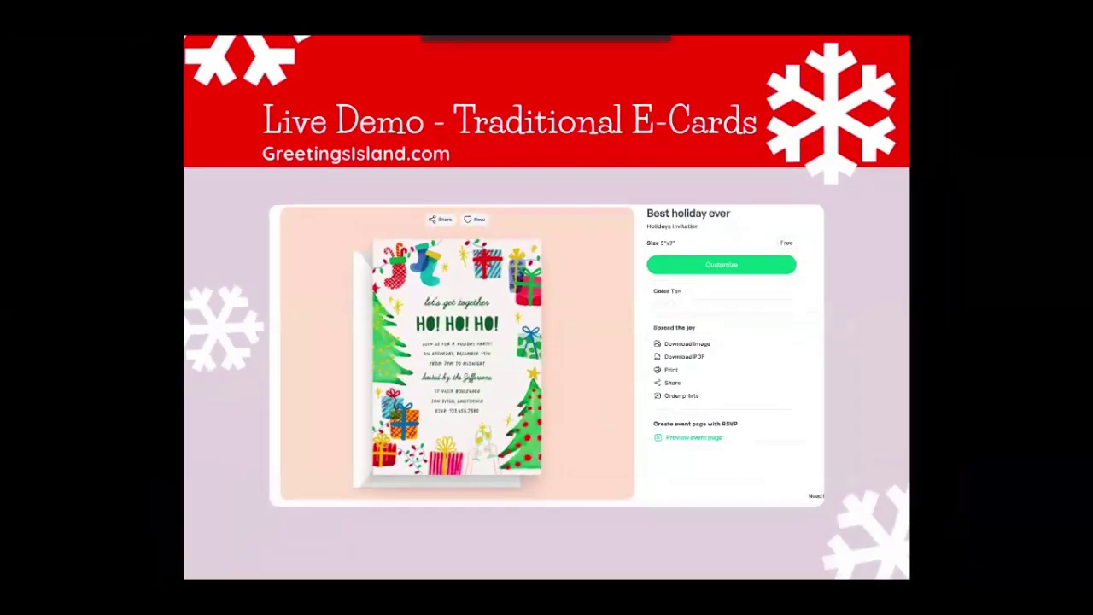
- Exit the slideshow to edit the 'Live Demo - Traditional E-Cards' slide
key(Escape)
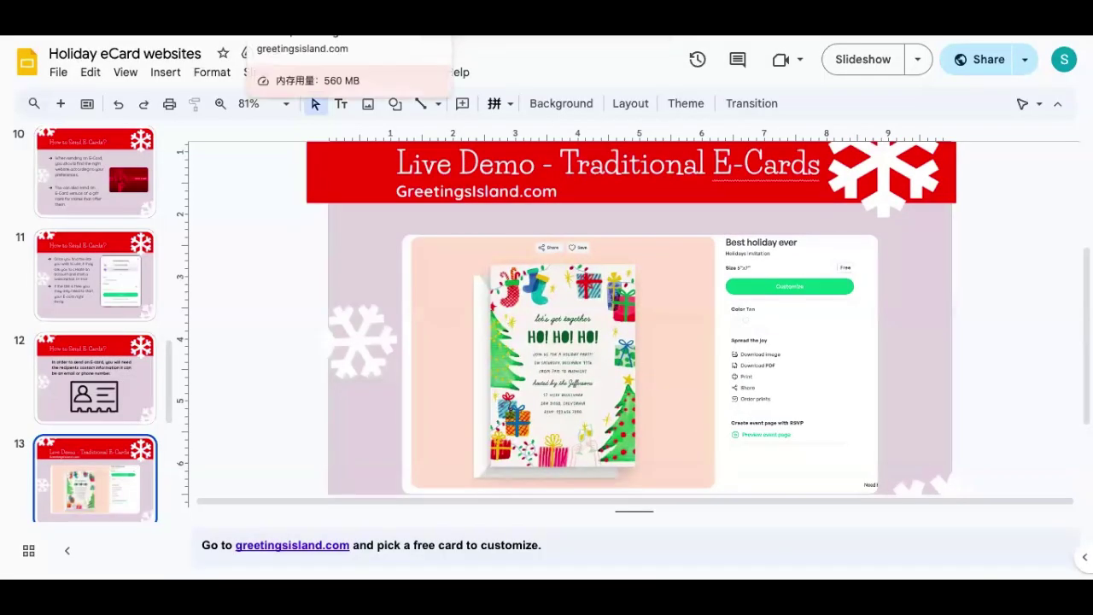
- On Greetings Island, open Greeting cards > Birthday > Kids and browse the 367 designs
click(302, 35)
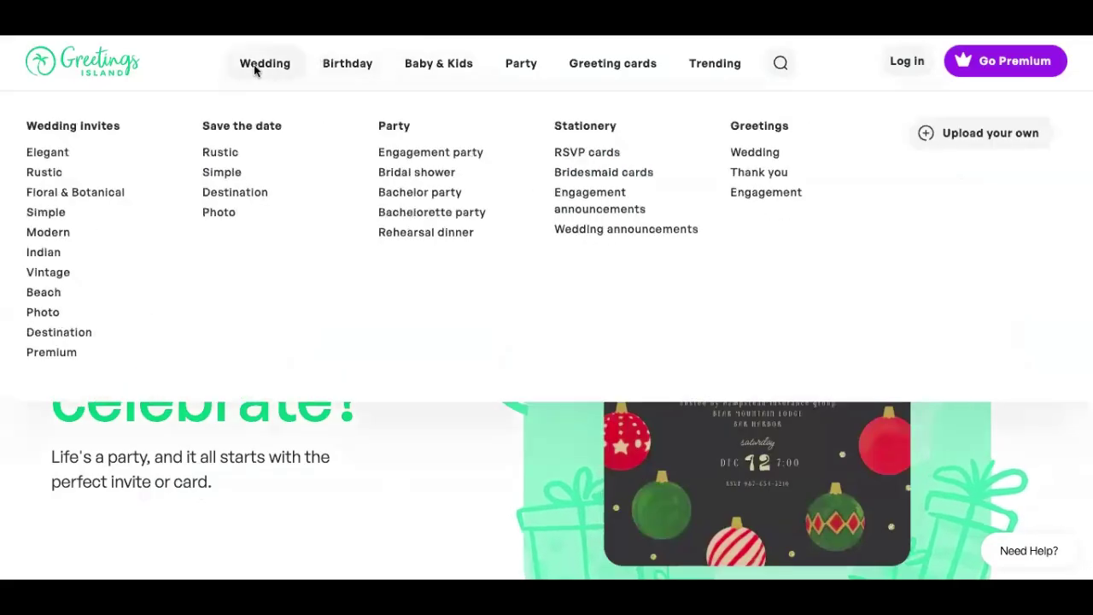
mouse_move(611, 62)
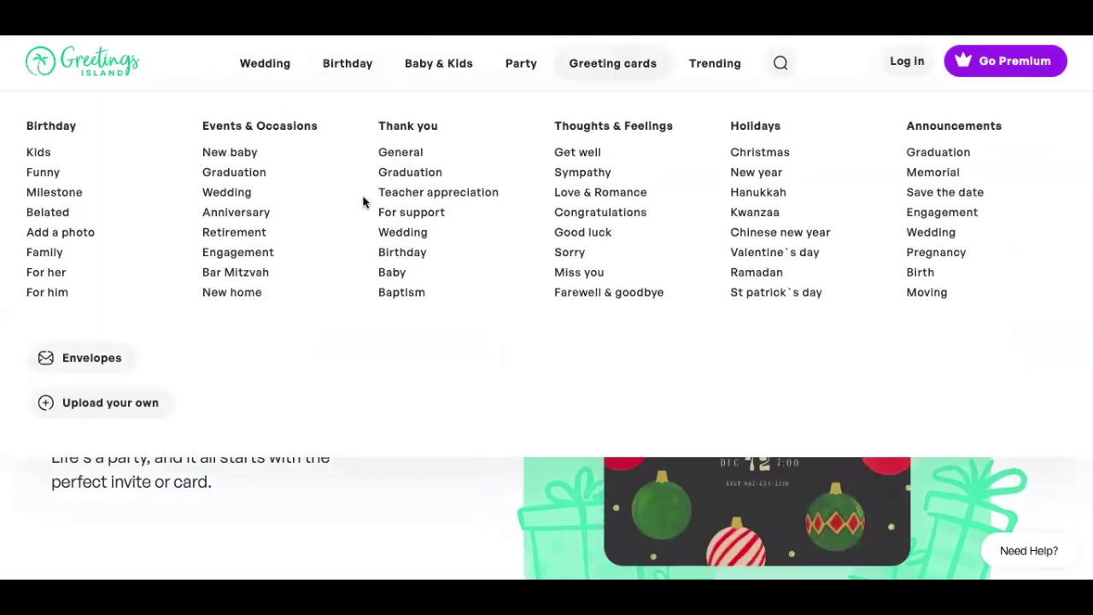
click(38, 160)
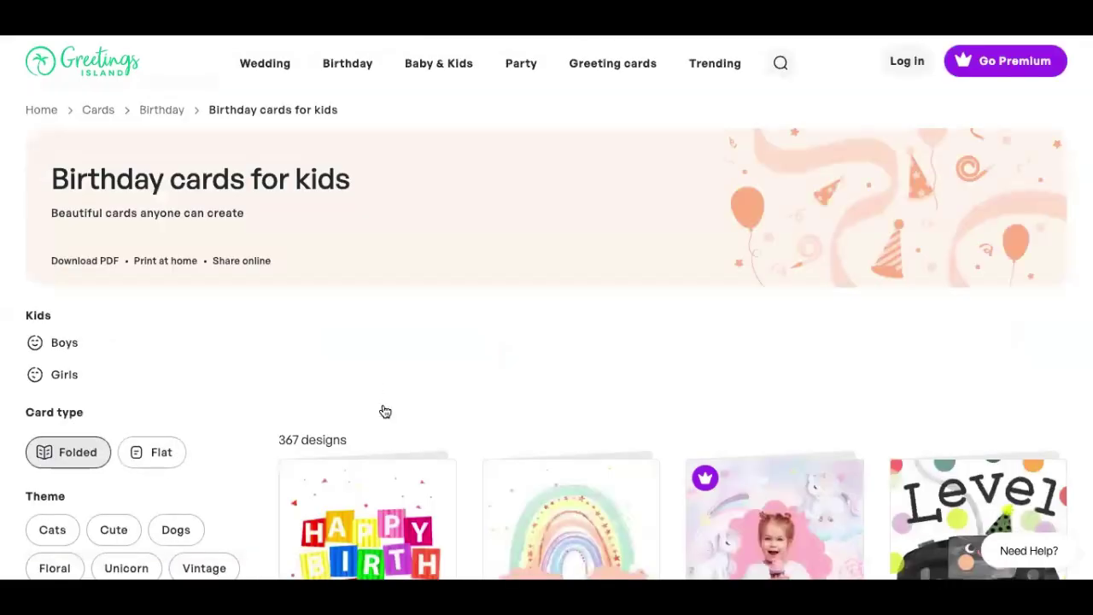
scroll(402, 385, down, 3)
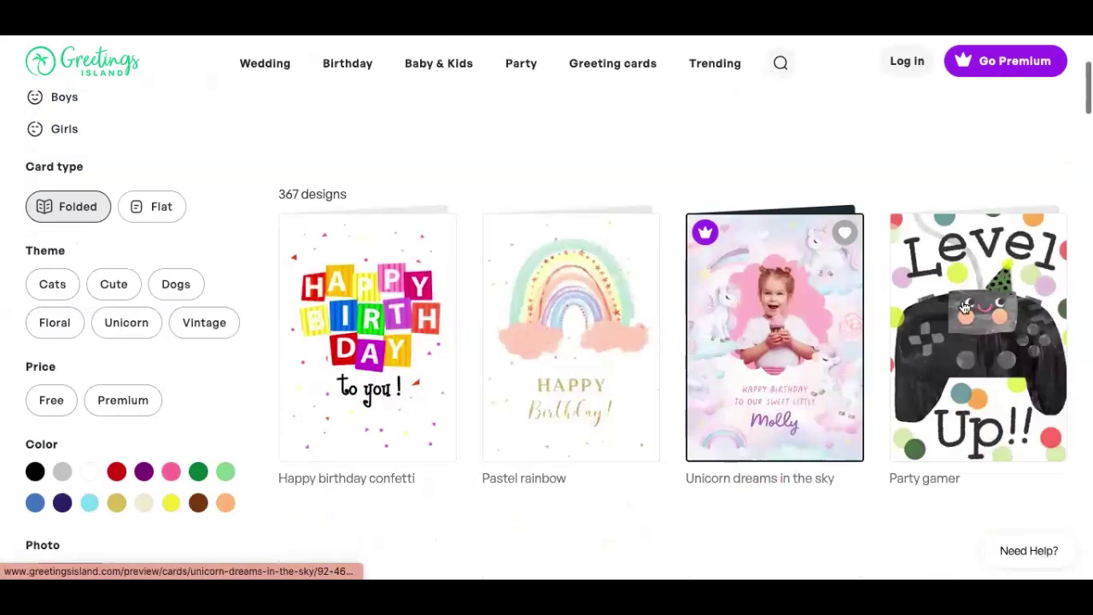
scroll(658, 372, down, 2)
scroll(658, 372, down, 2)
scroll(659, 372, up, 3)
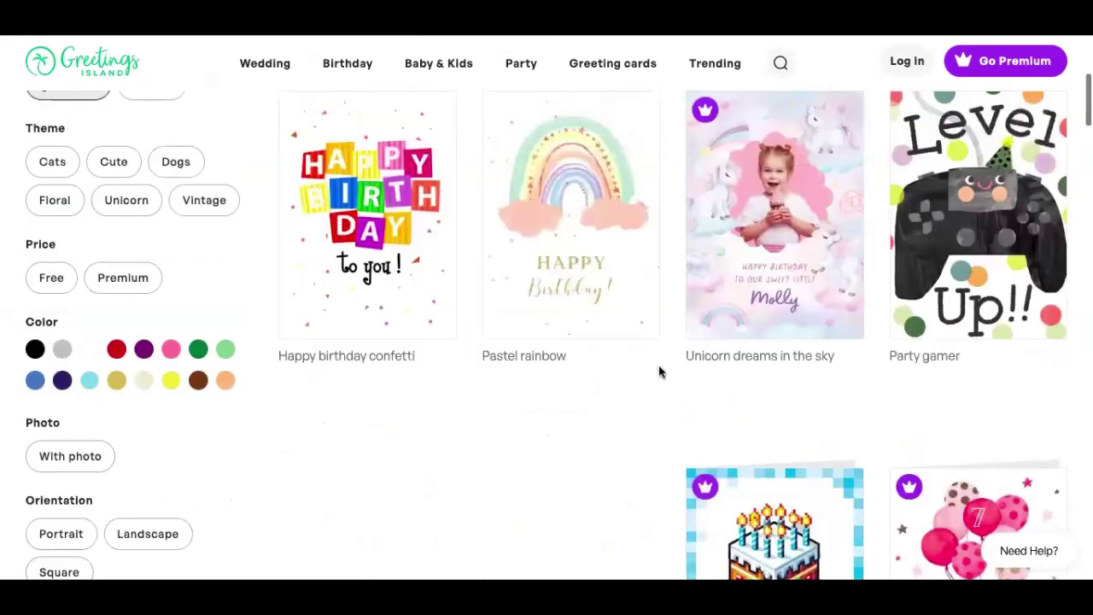
scroll(659, 372, down, 3)
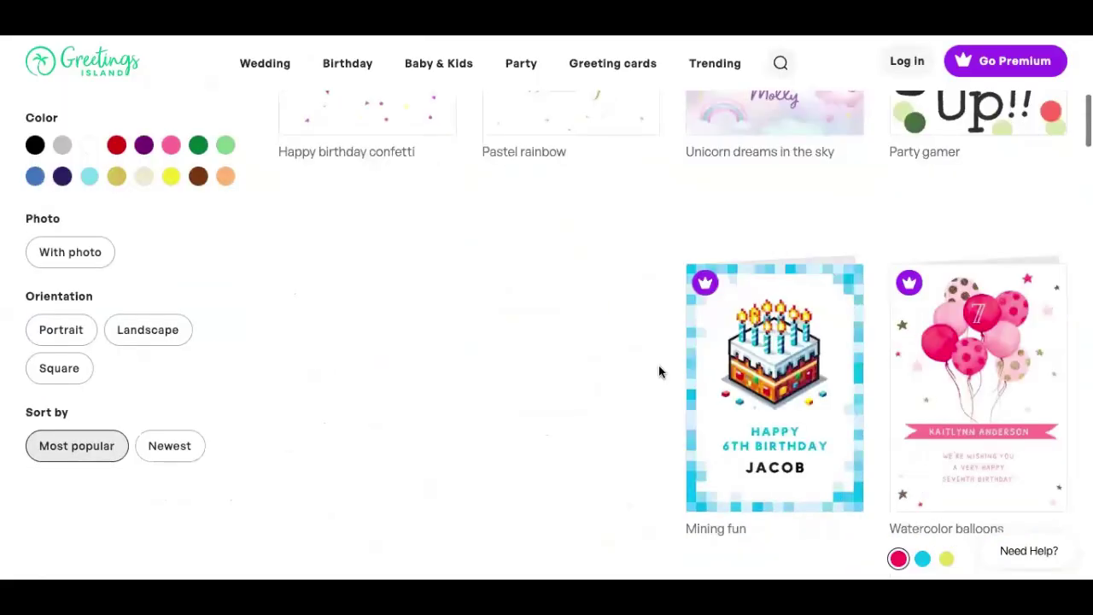
scroll(659, 373, down, 6)
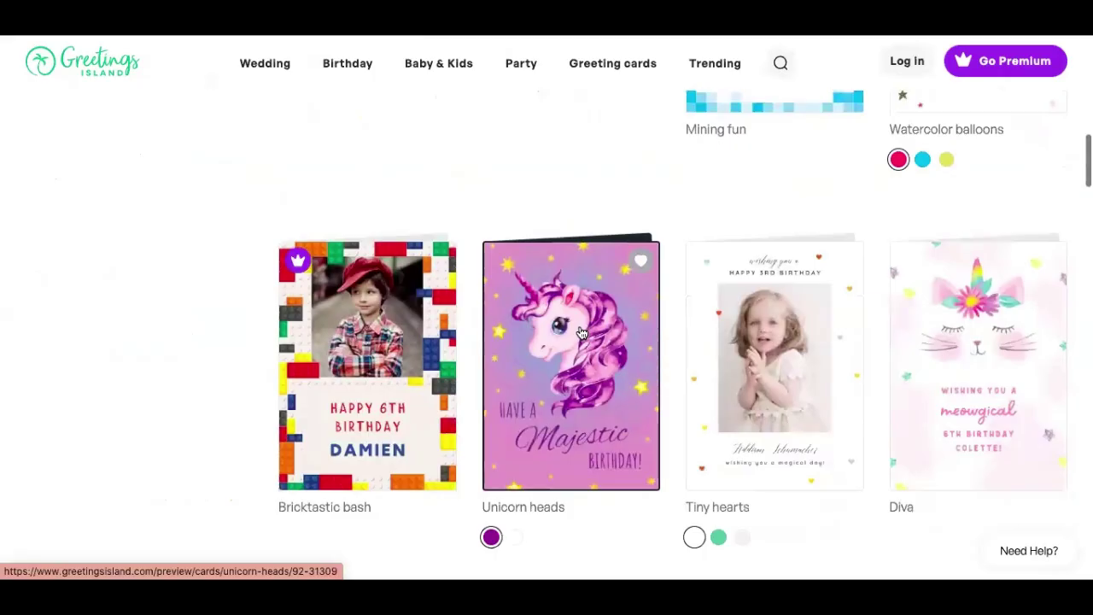
scroll(581, 333, up, 2)
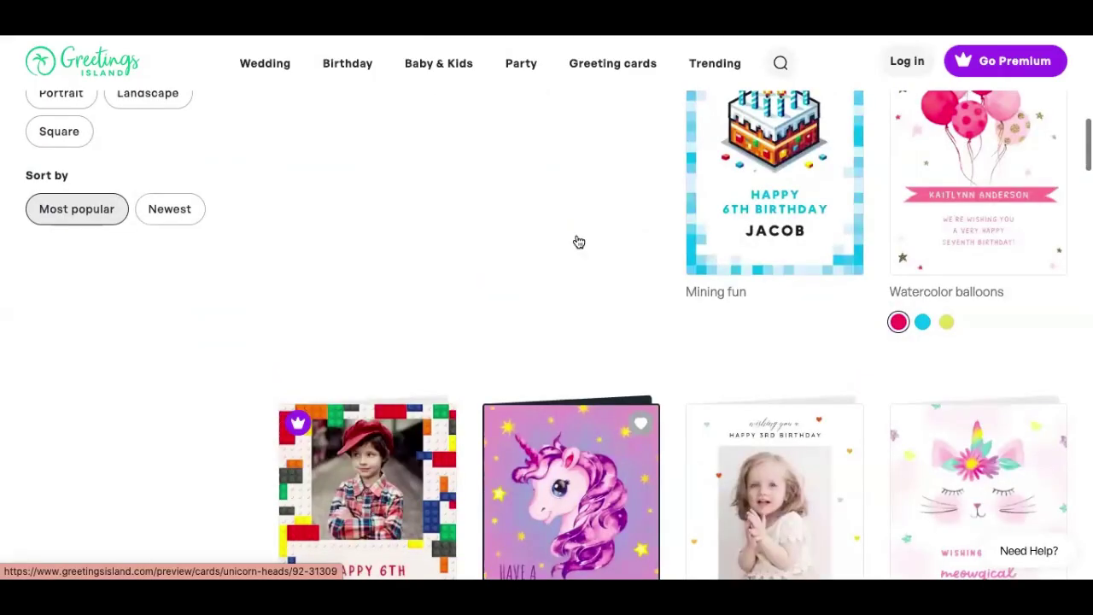
scroll(577, 242, up, 3)
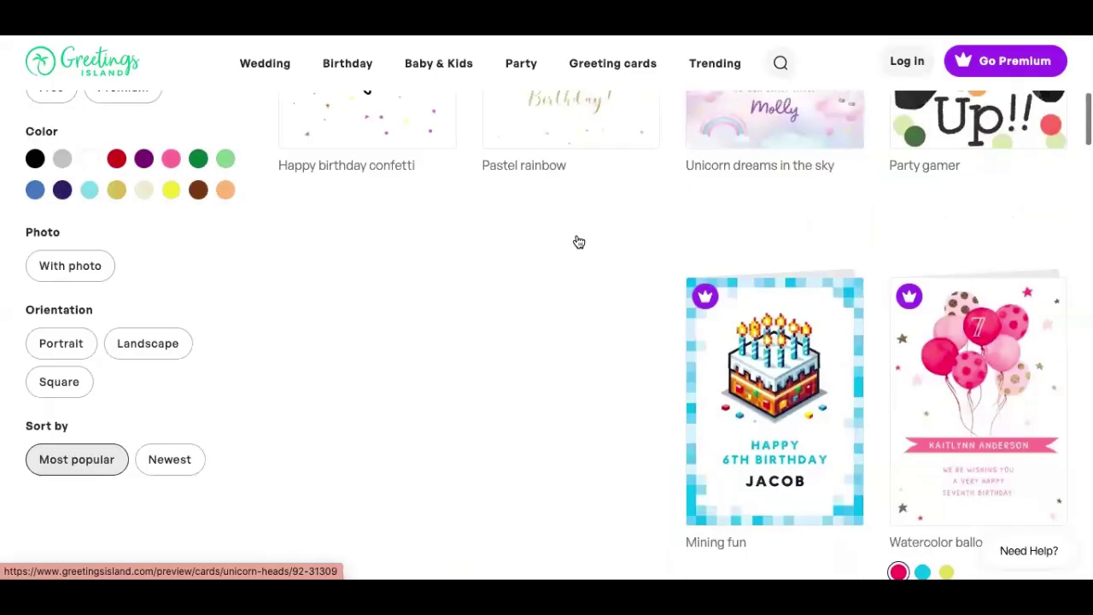
scroll(393, 211, up, 2)
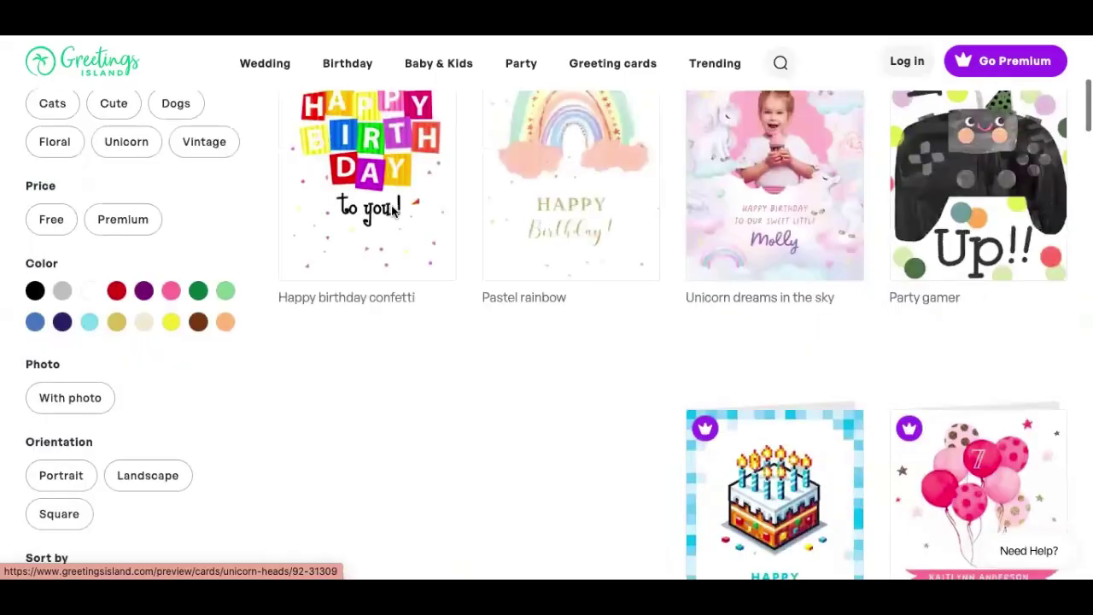
scroll(395, 226, up, 2)
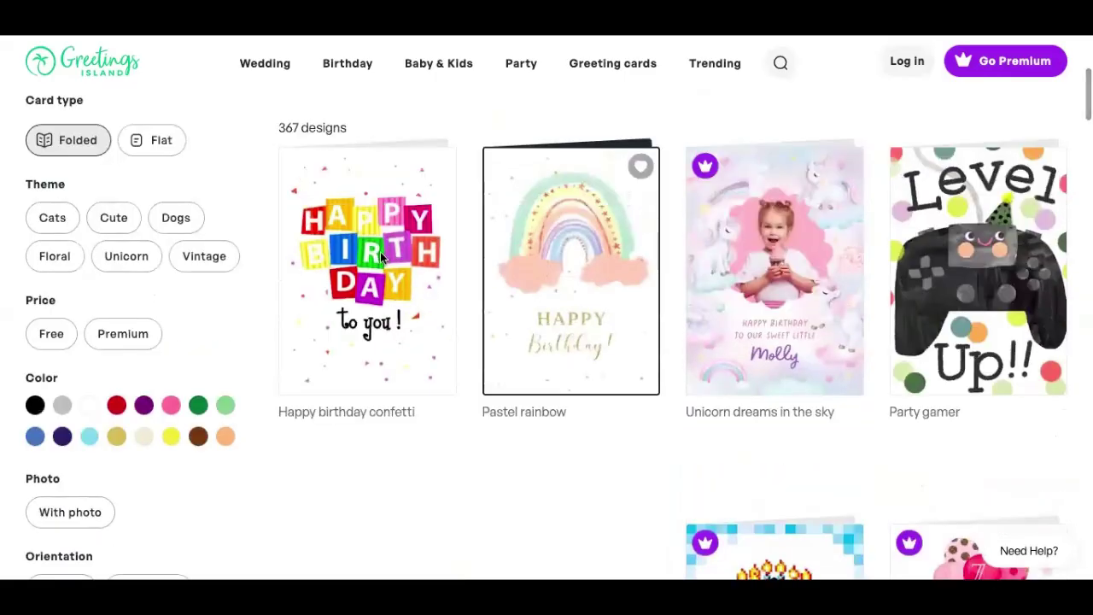
scroll(382, 258, up, 2)
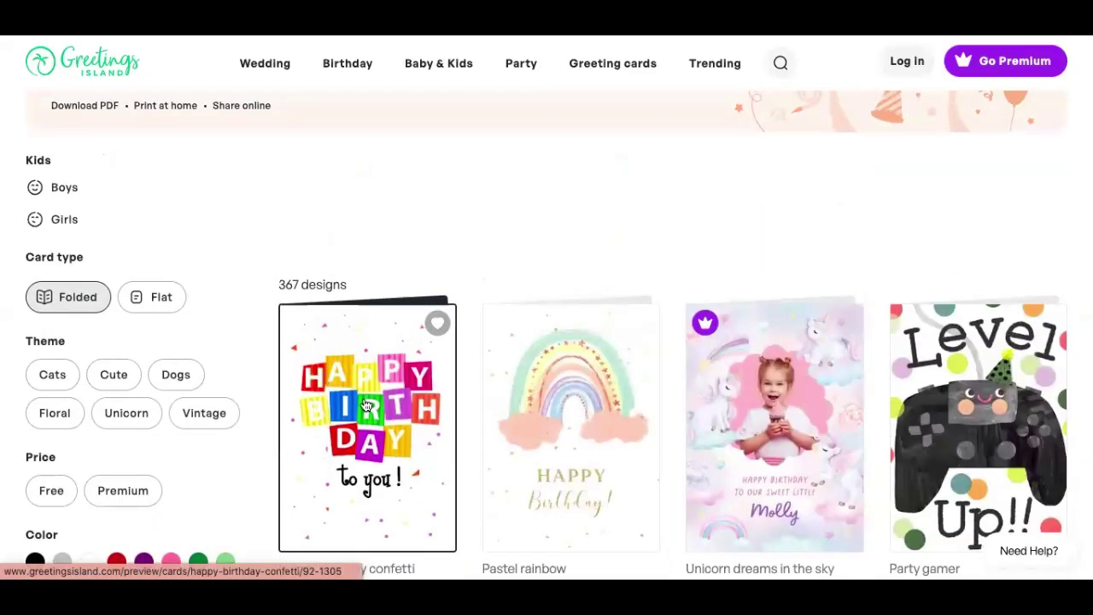
- Open the Happy birthday confetti card and start customizing it
click(366, 405)
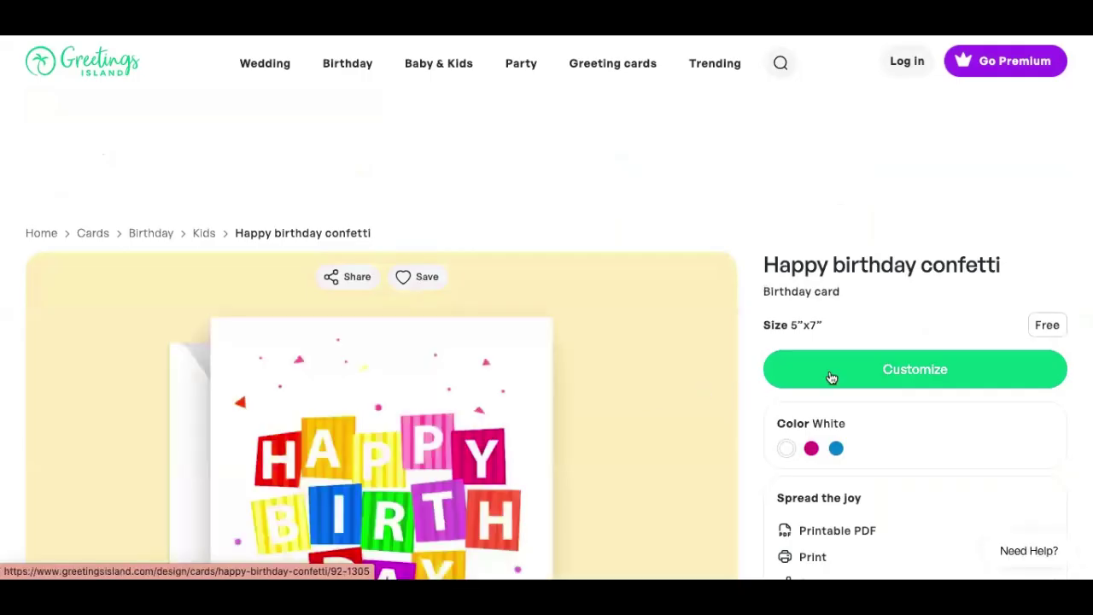
click(897, 369)
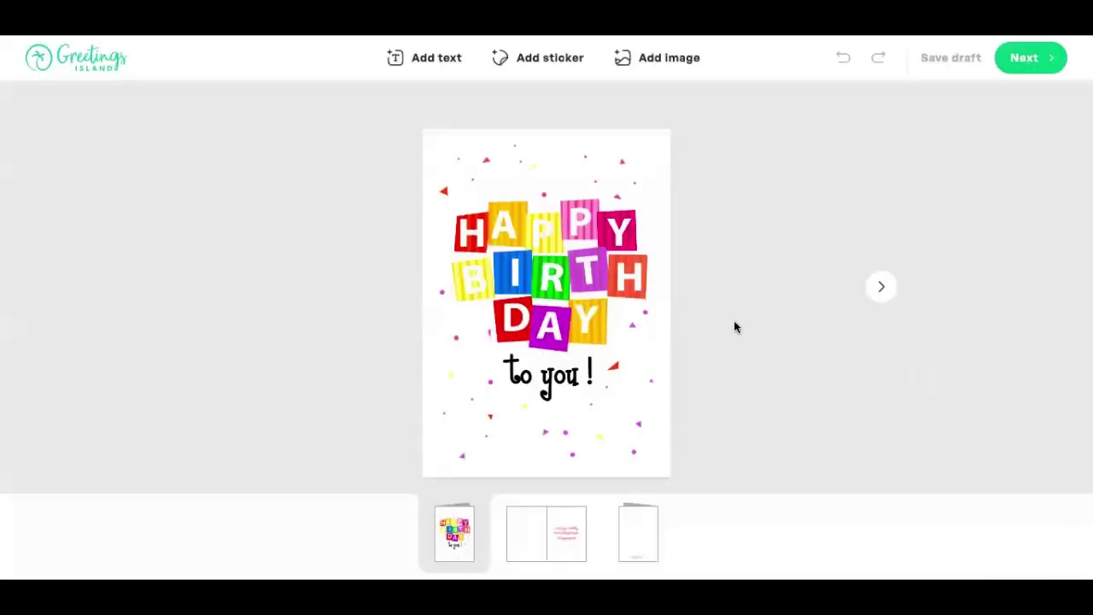
- Turn to the card's inside and place the cursor after 'surprises!' in the greeting
click(877, 289)
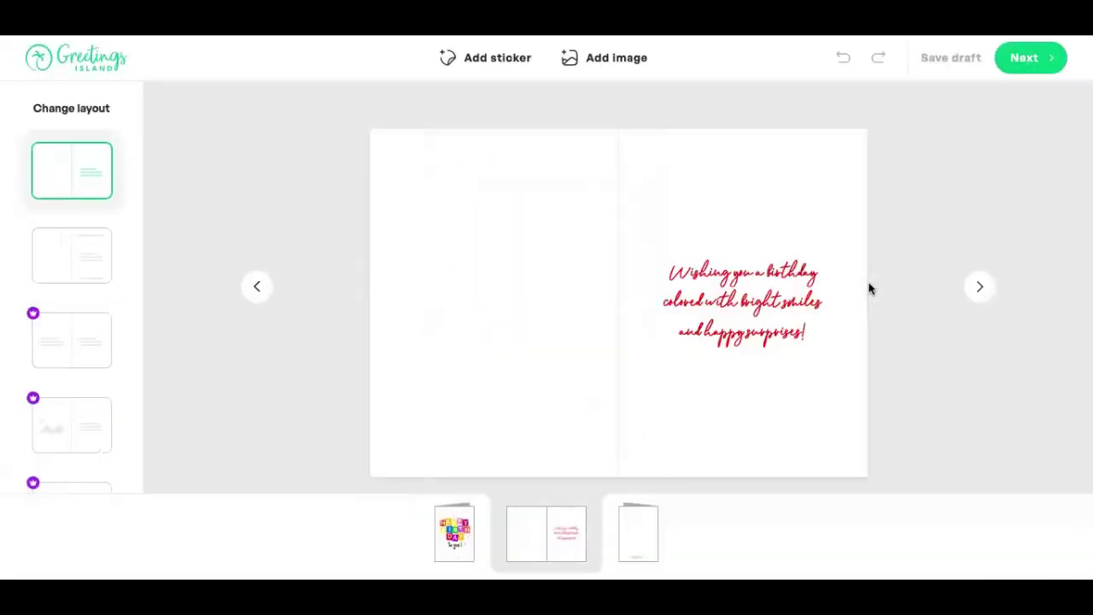
click(750, 297)
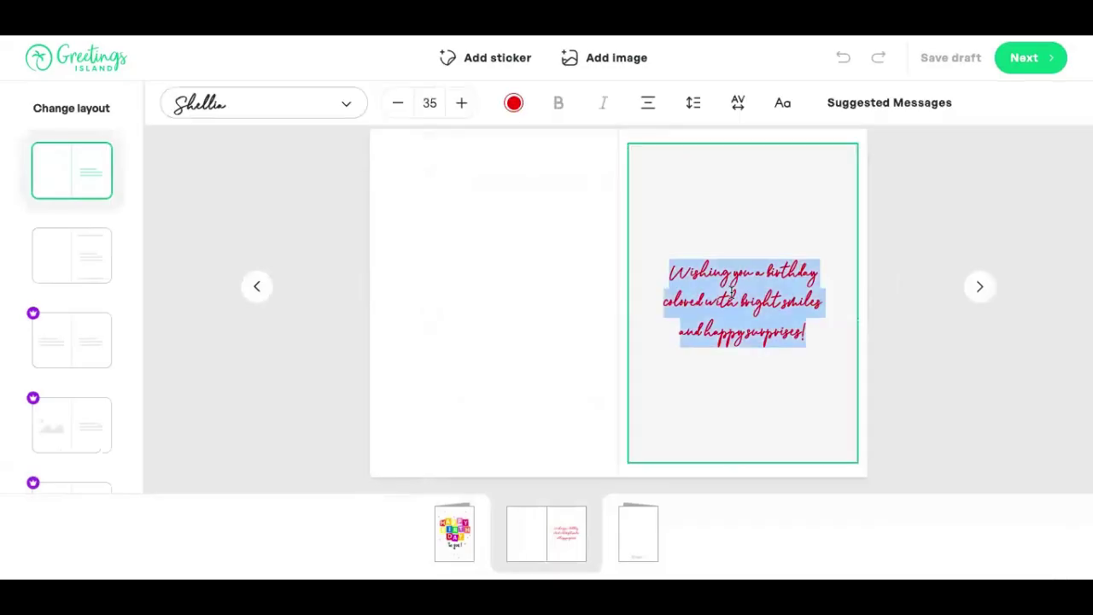
click(801, 333)
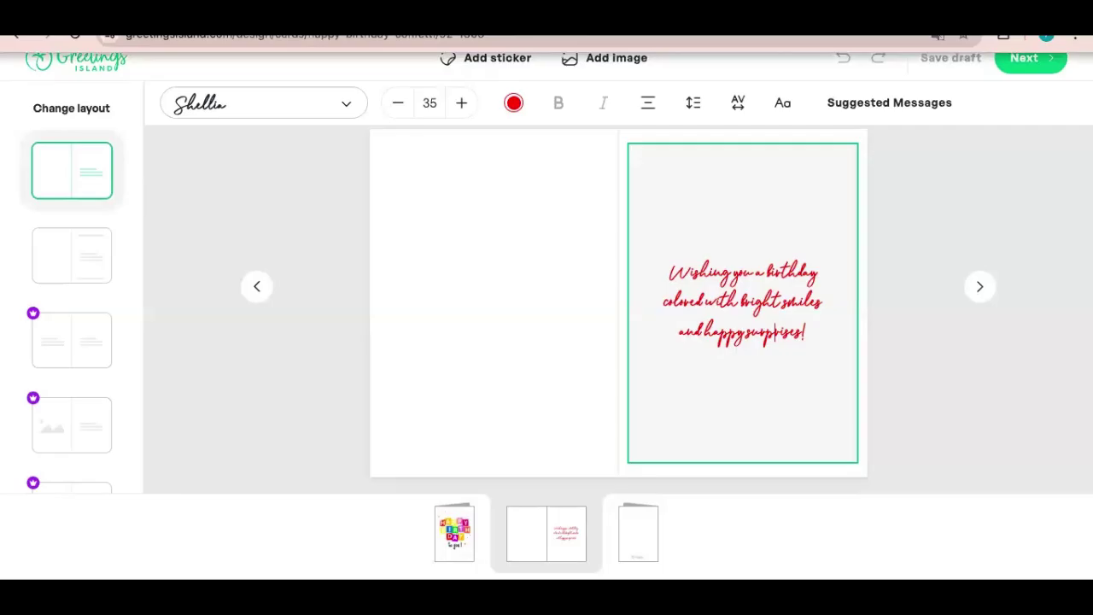
- Replace the birthday greeting with 'Wish you a merry Christmas' and reselect the line
key(BackSpace)
key(BackSpace)
key(BackSpace)
key(BackSpace)
key(BackSpace)
key(BackSpace)
key(BackSpace)
key(BackSpace)
key(BackSpace)
key(BackSpace)
key(BackSpace)
key(BackSpace)
key(BackSpace)
key(BackSpace)
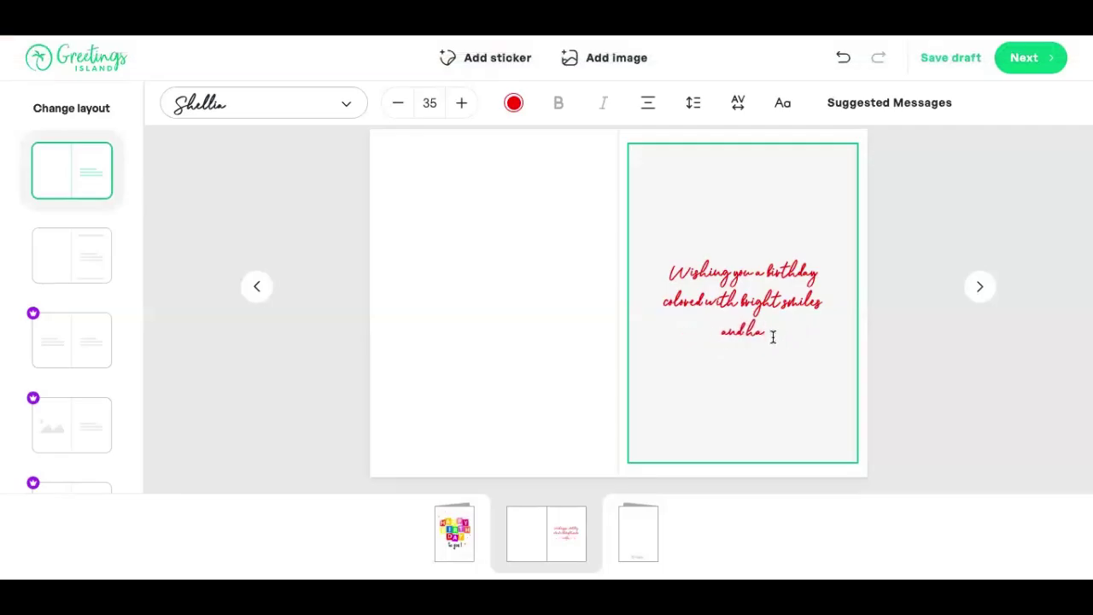
shift+click(672, 270)
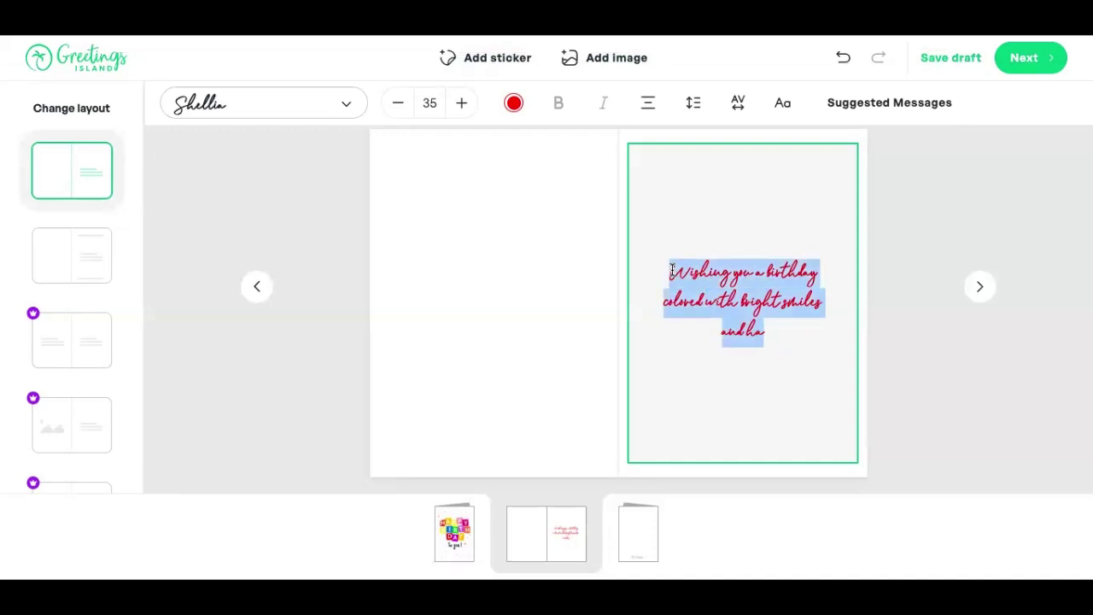
text(Wish you a w)
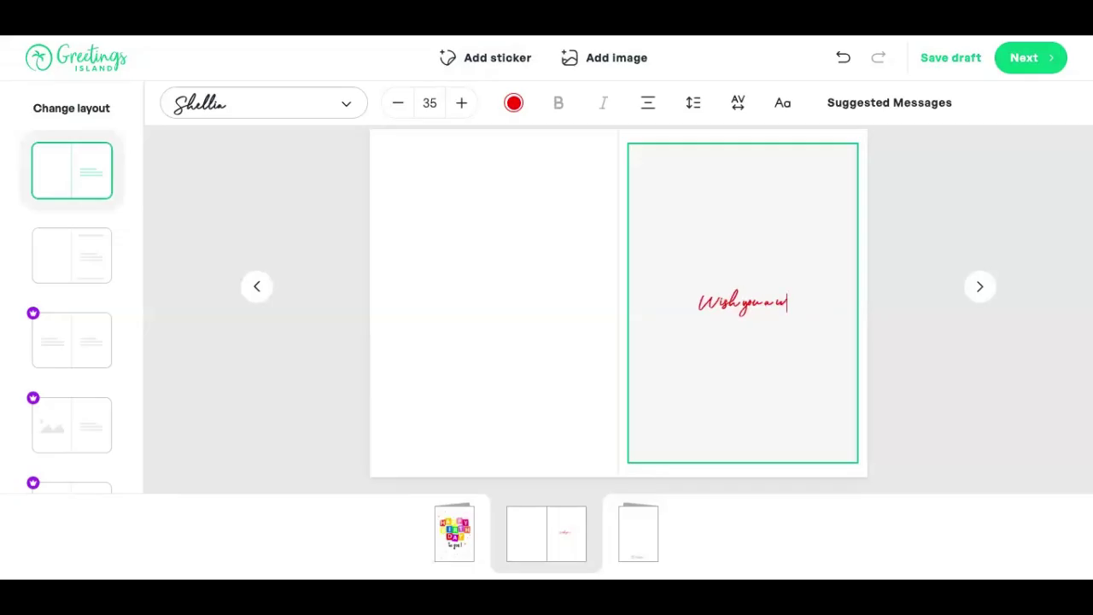
key(BackSpace)
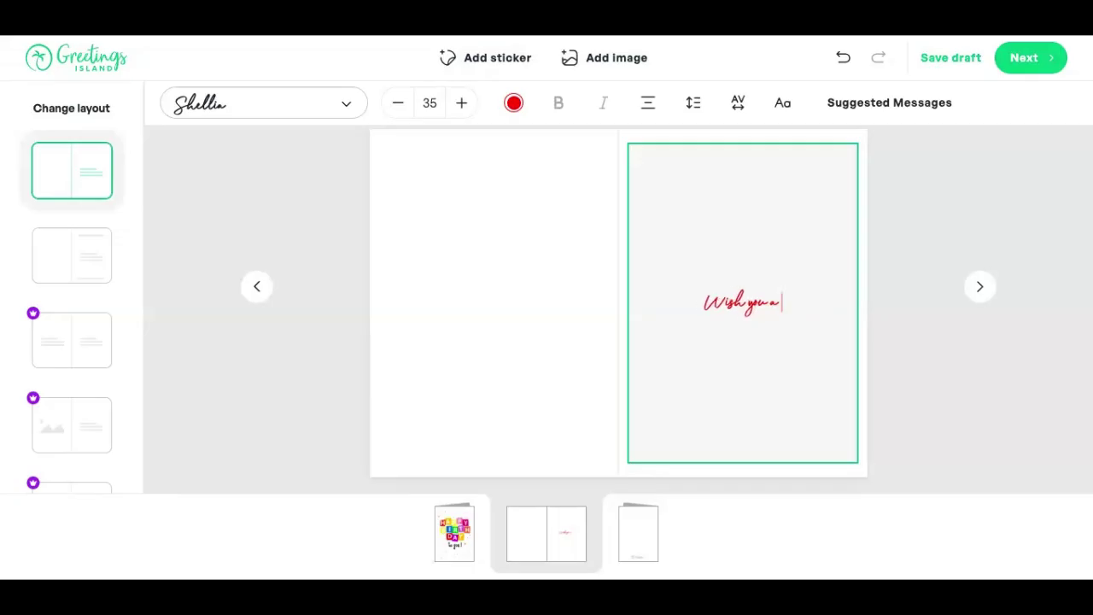
text(me)
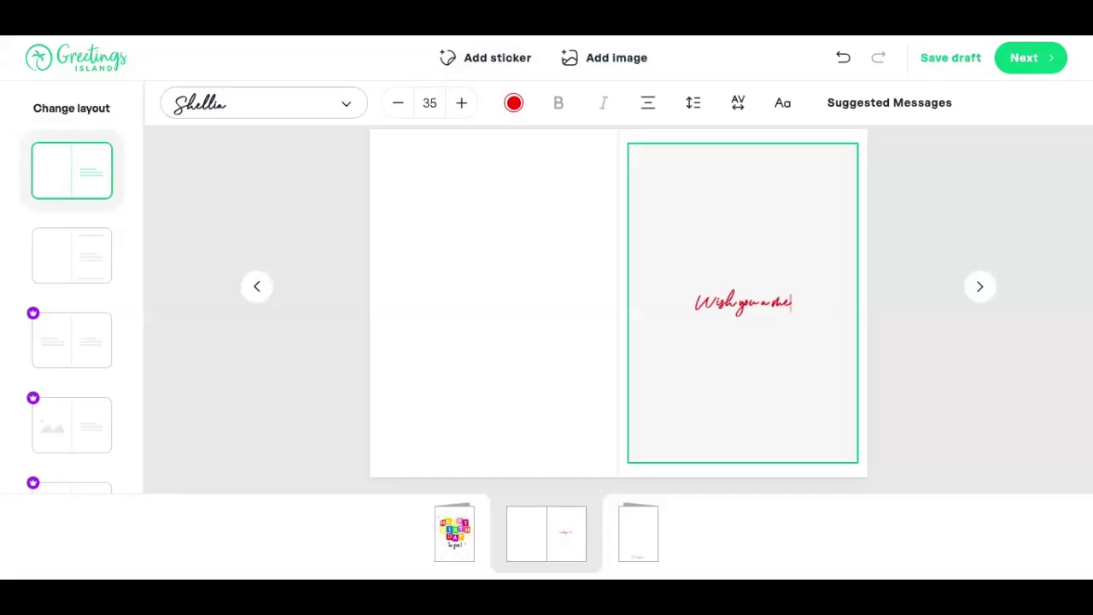
text(rry Christmas)
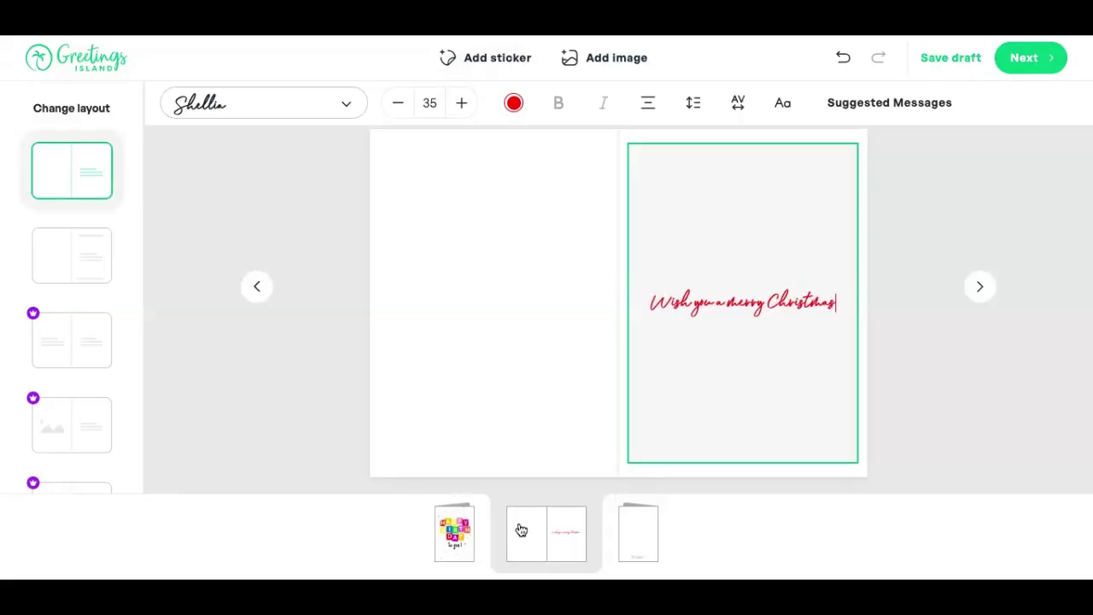
click(594, 247)
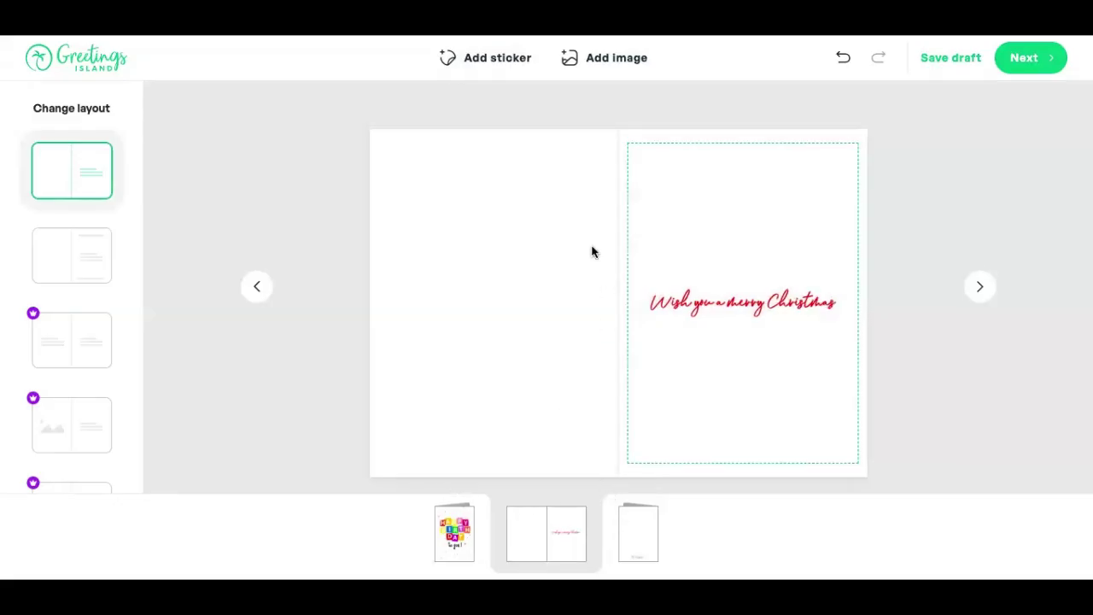
click(701, 288)
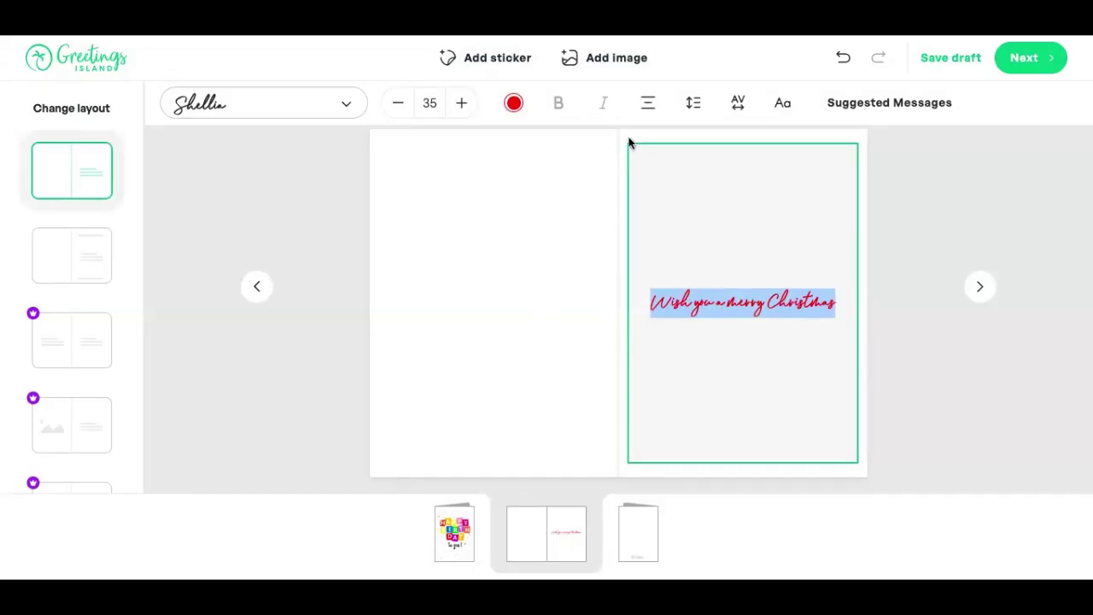
- Color the greeting orange, keeping the Shellia script font at size 35
click(514, 222)
click(713, 350)
click(514, 103)
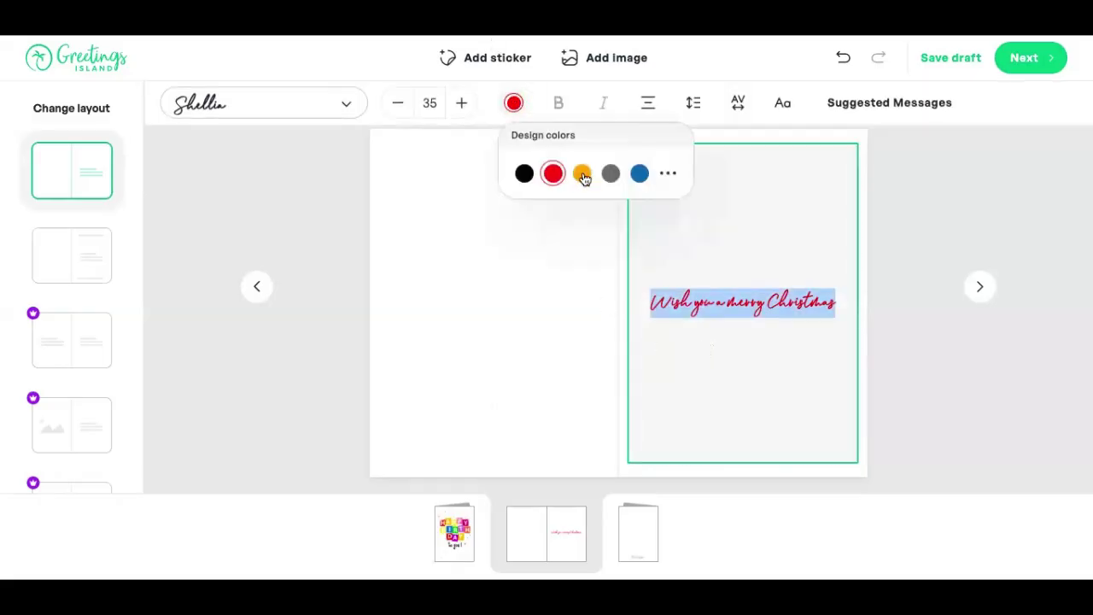
click(582, 174)
click(612, 175)
click(582, 174)
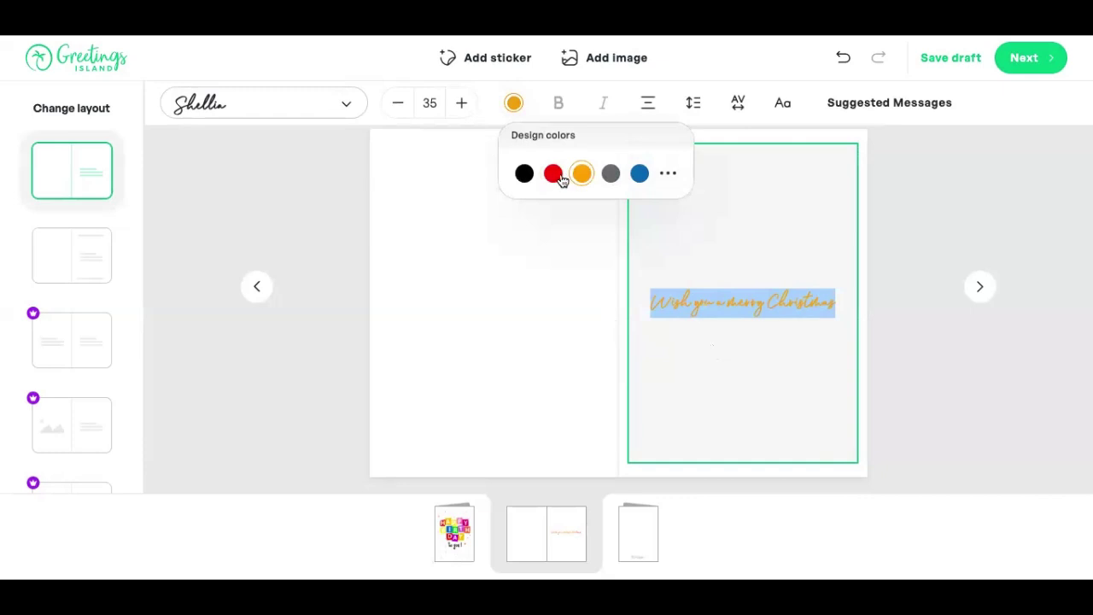
click(553, 175)
click(582, 175)
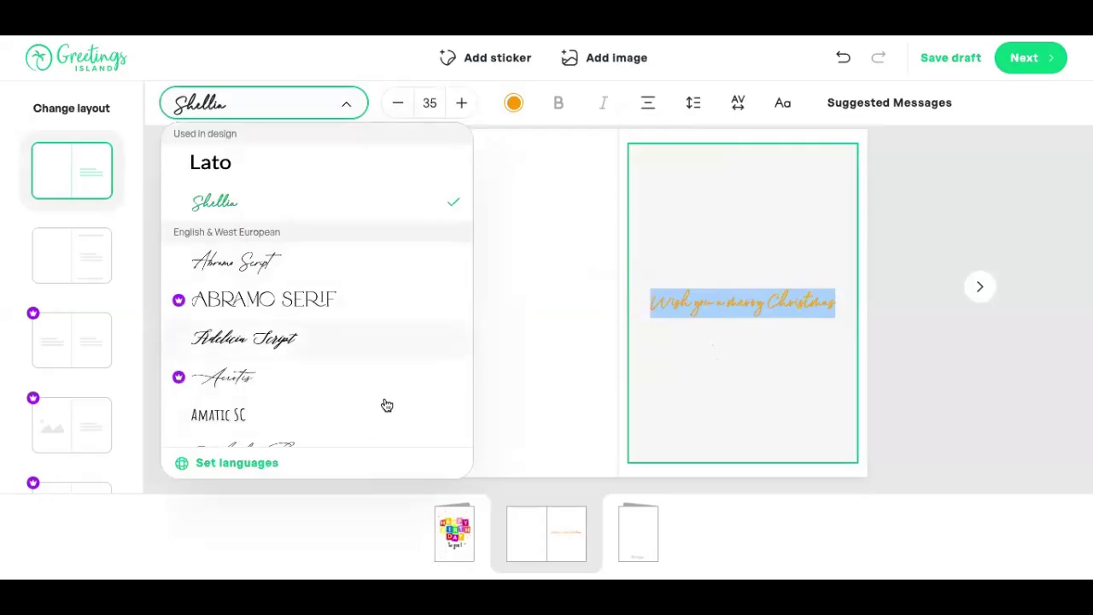
click(577, 305)
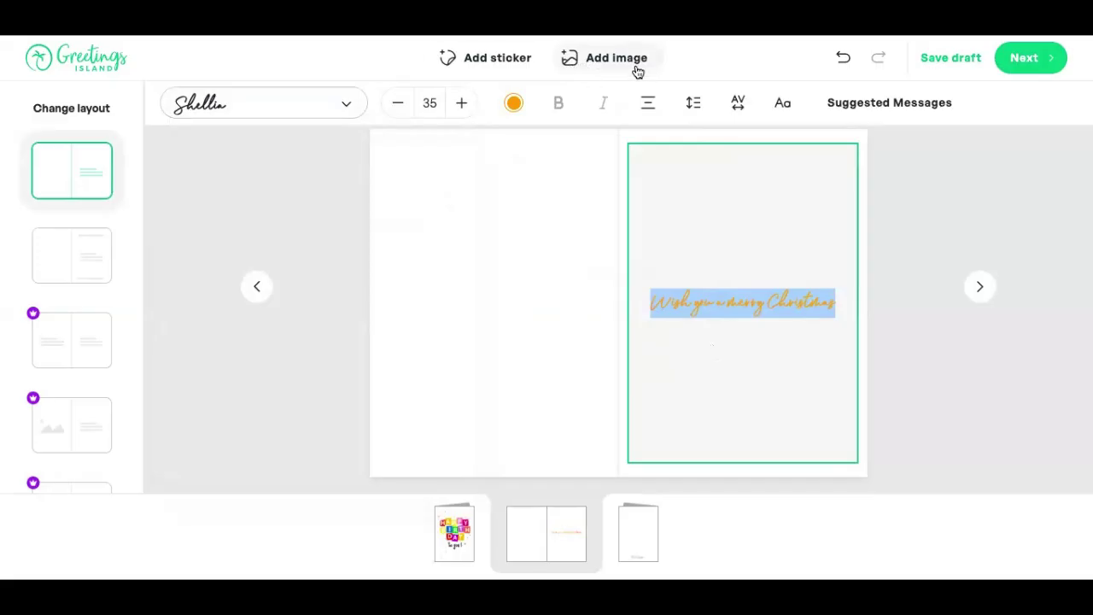
- Add the Birthday balloon-bunch sticker to the upper-left of the left inside page
click(515, 68)
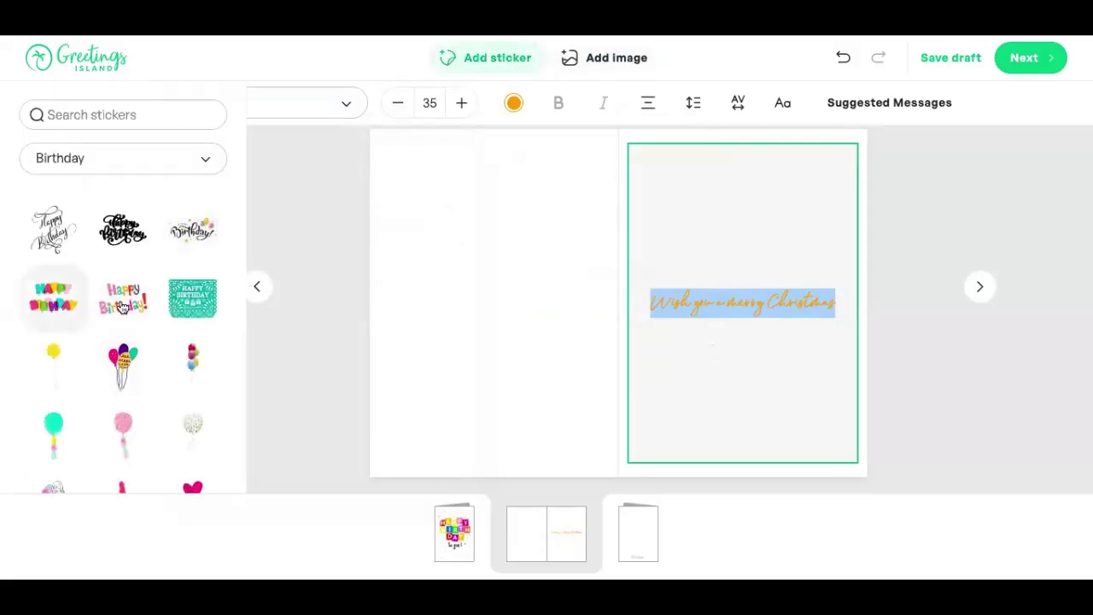
click(103, 368)
drag(569, 320, 424, 224)
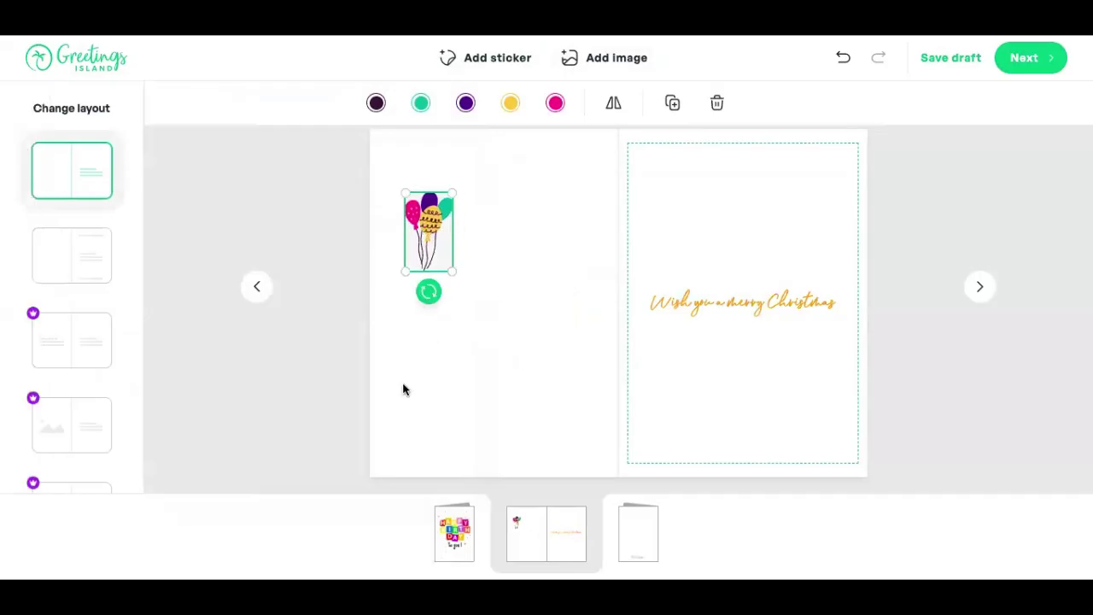
click(402, 387)
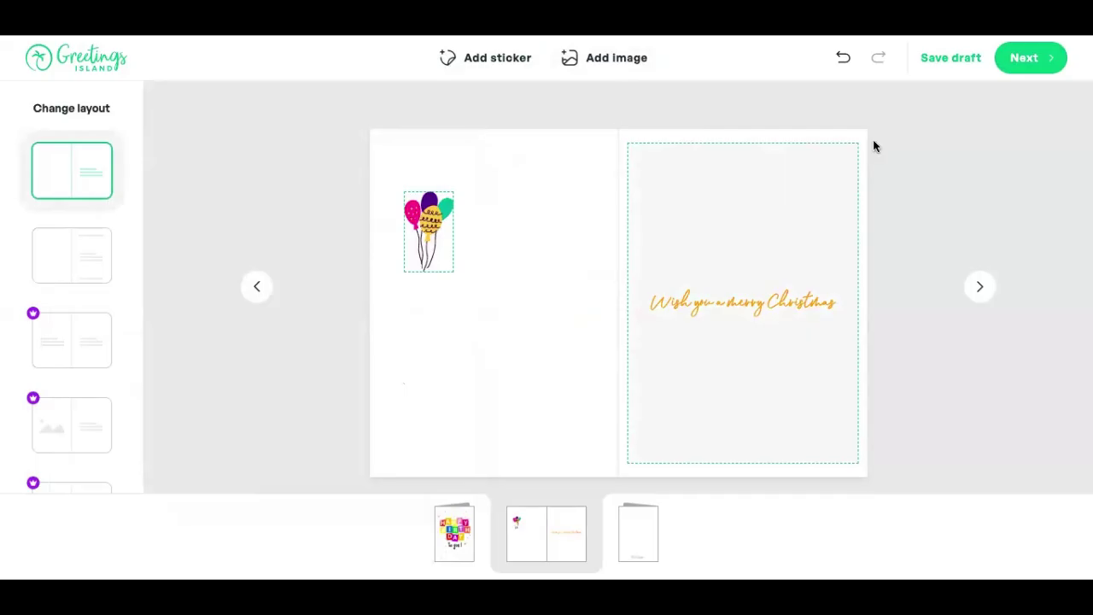
- Choose Next > Share, try email sending, dismiss the sign-in prompt, then try closing the tab
click(1024, 51)
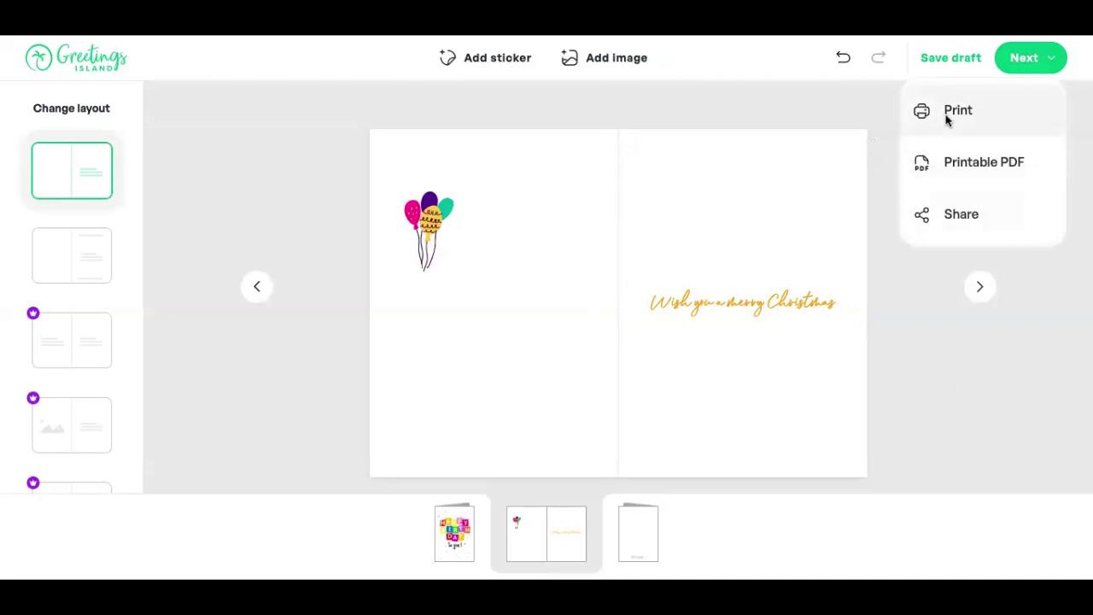
click(958, 216)
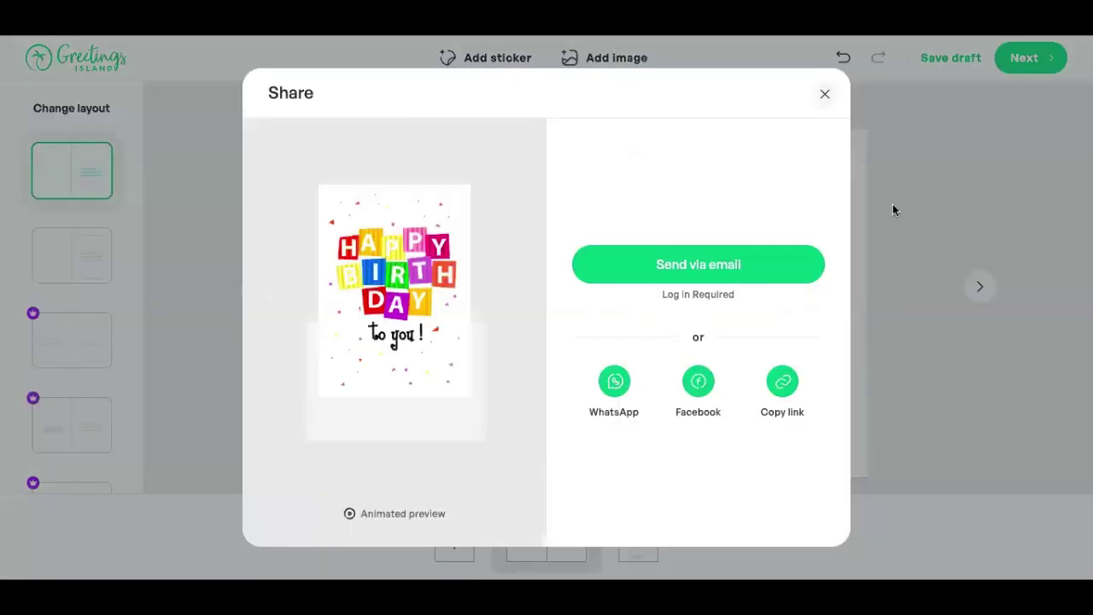
click(737, 272)
click(640, 246)
key(super+w)
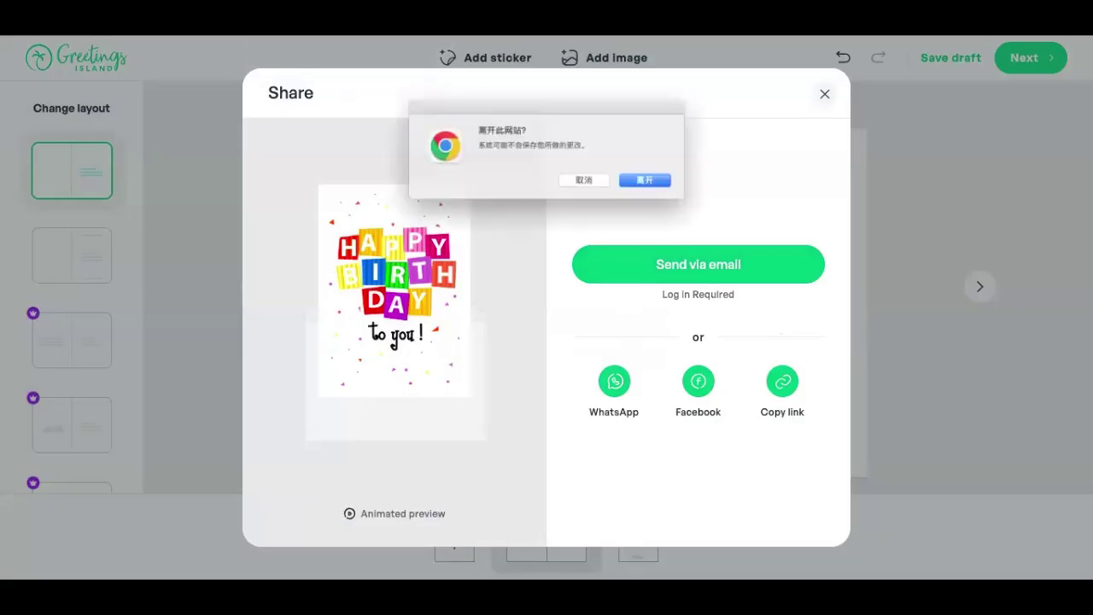
- Stay on the card site, then present the Holiday eCard websites deck from slide 13
click(592, 187)
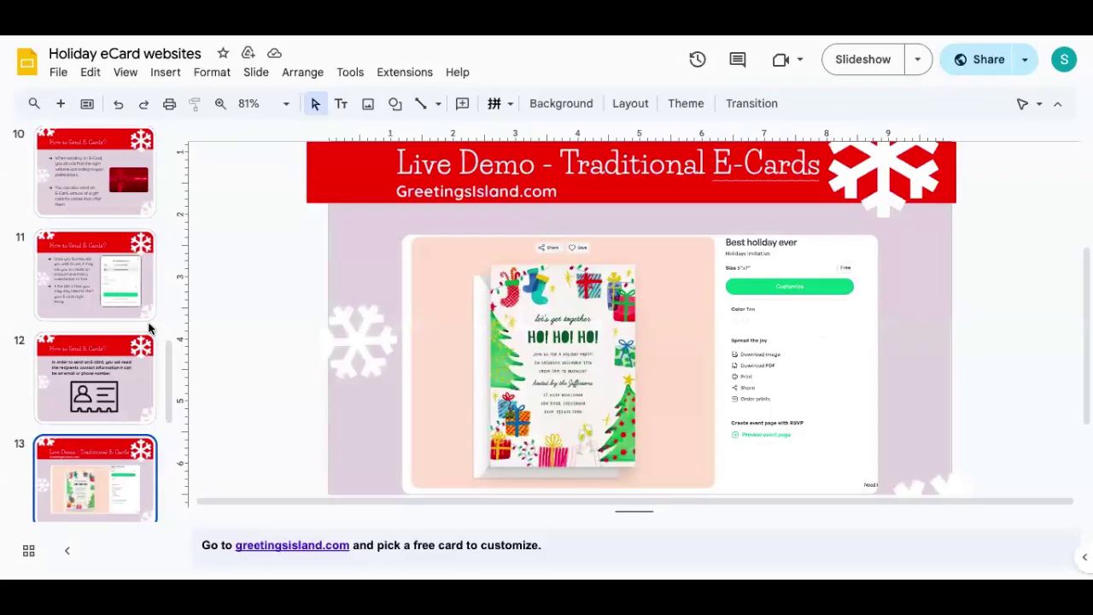
scroll(103, 420, down, 2)
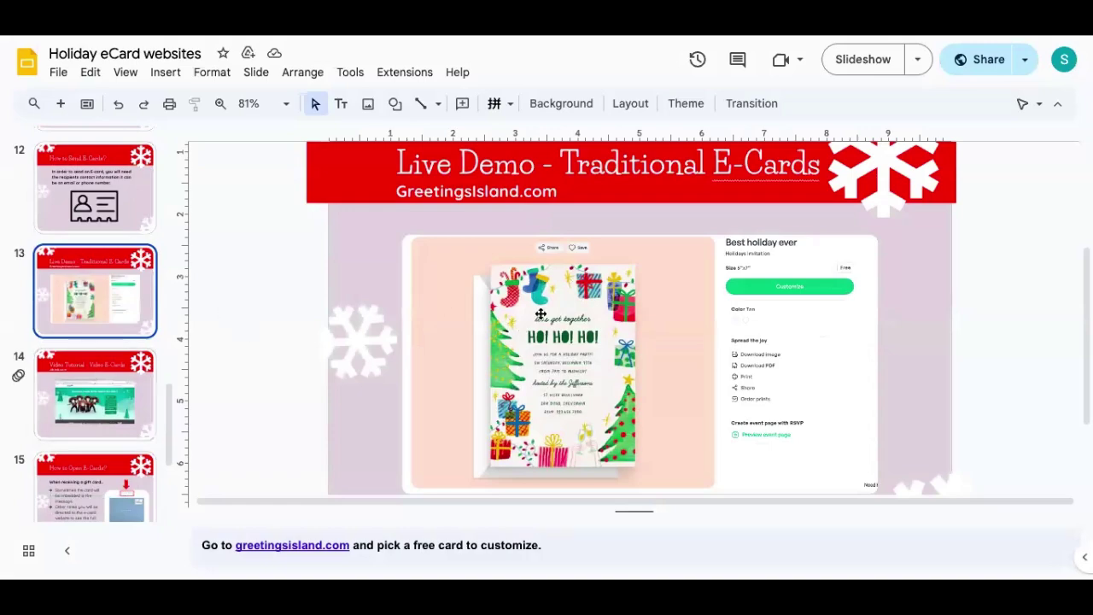
click(873, 51)
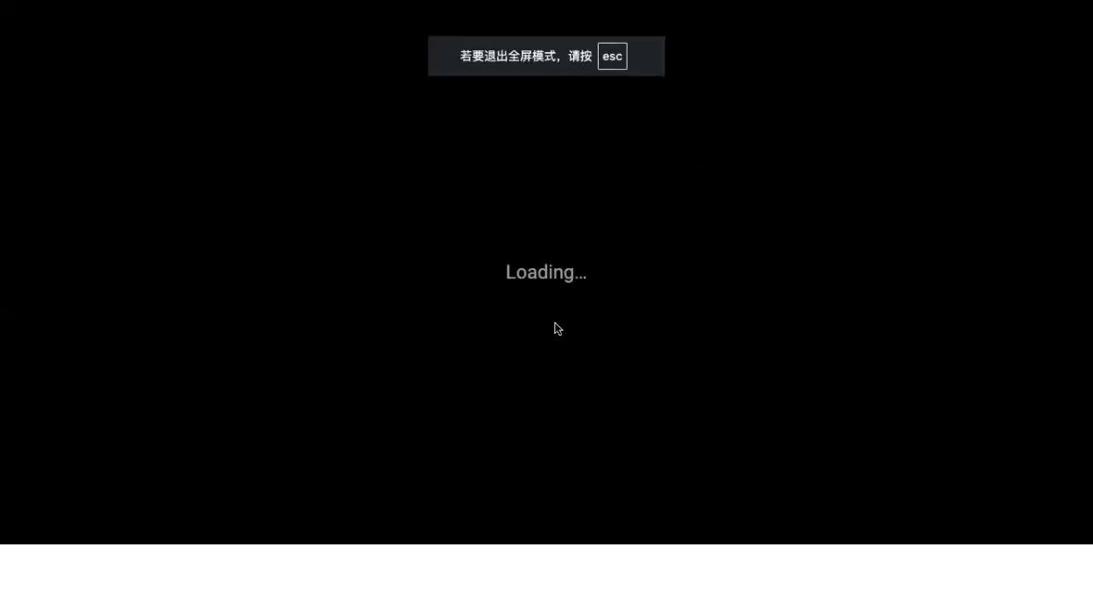